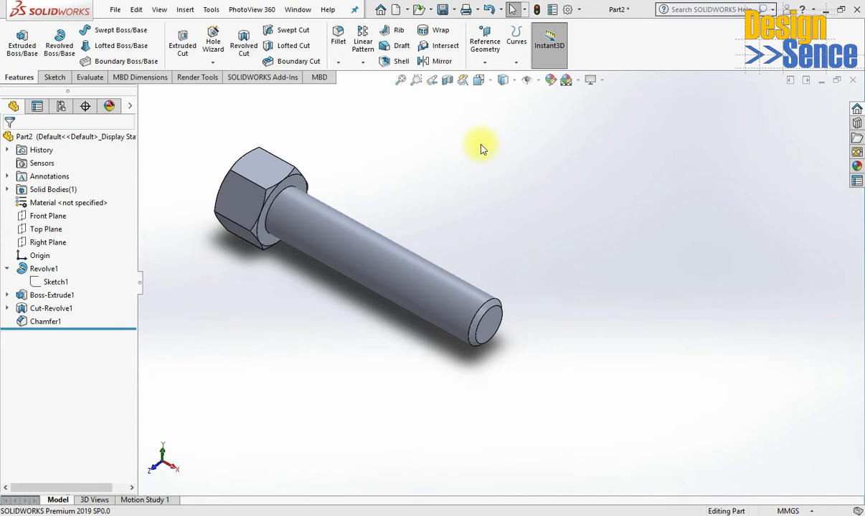
Start a cosmetic thread on the outer circular edge at the chamfered free end of the bolt shank.
{"action": "left_click", "coordinate": [401, 190]}
{"action": "middle_click_drag", "start_coordinate": [401, 189], "coordinate": [332, 197]}
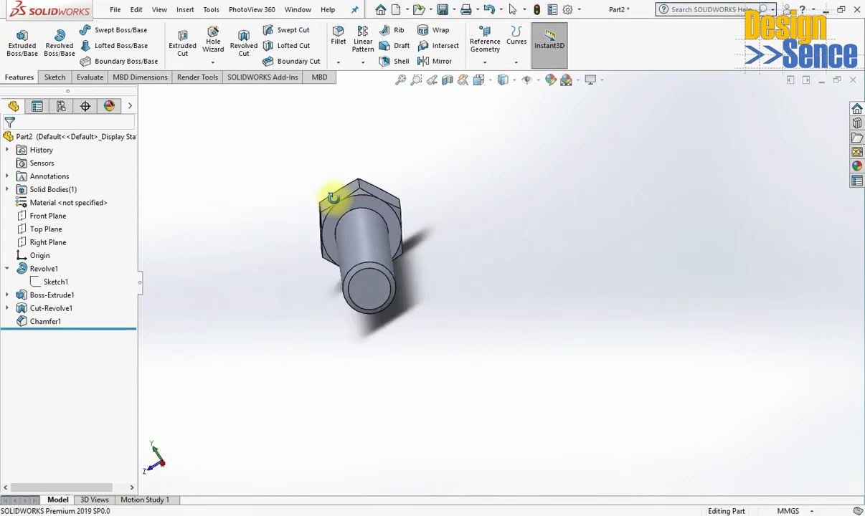
{"action": "middle_click_drag", "start_coordinate": [332, 197], "coordinate": [409, 226]}
{"action": "left_click", "coordinate": [506, 304]}
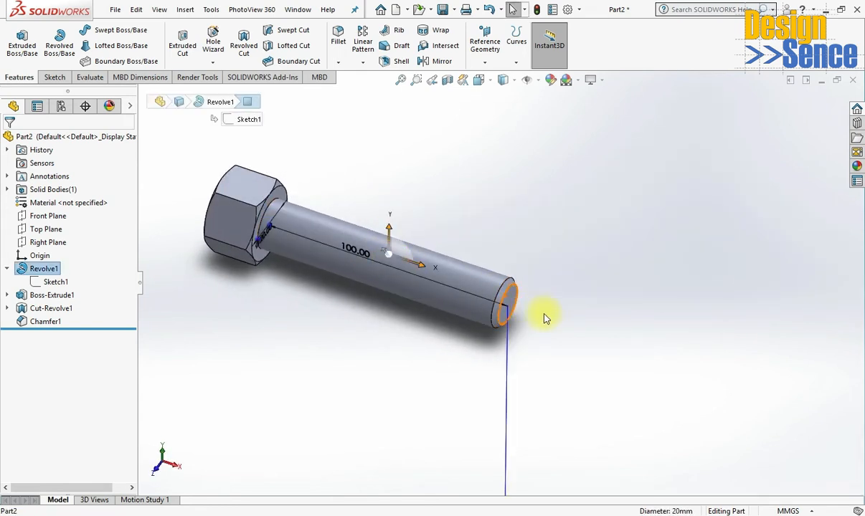
{"action": "left_click", "coordinate": [185, 10]}
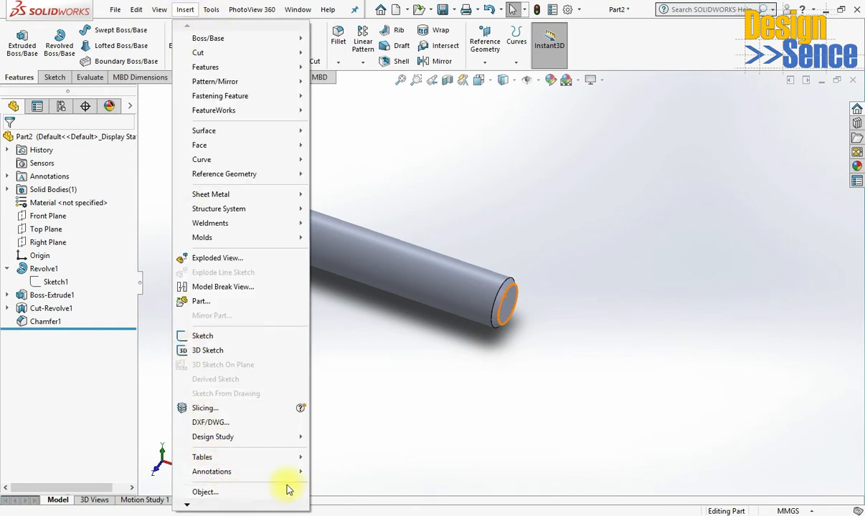
{"action": "mouse_move", "coordinate": [265, 473]}
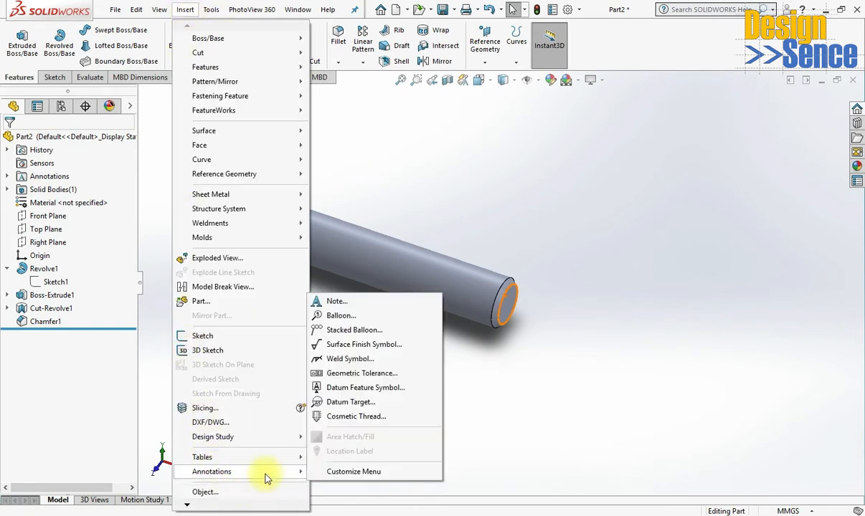
{"action": "left_click", "coordinate": [356, 417]}
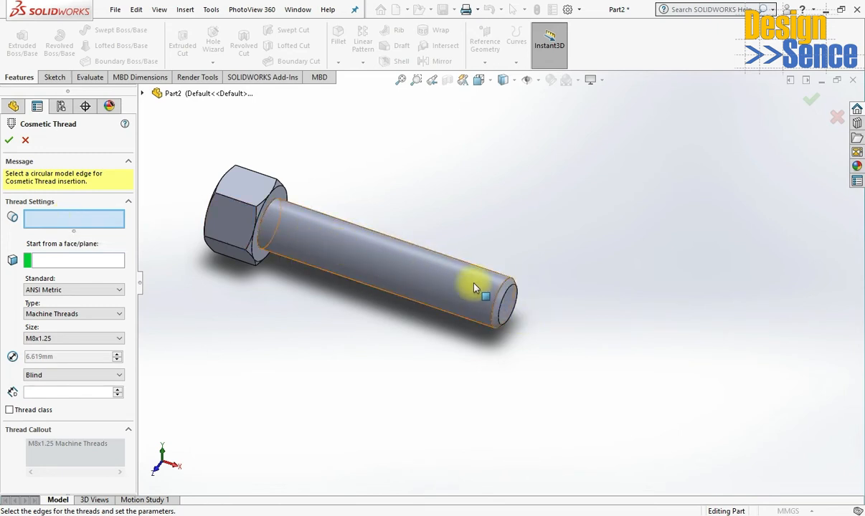
{"action": "left_click", "coordinate": [496, 314]}
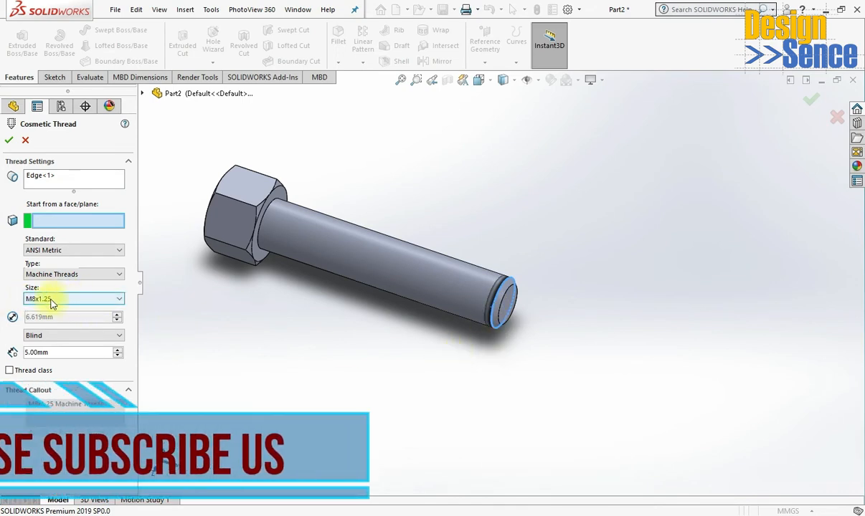
Set the cosmetic thread's size to M20x2.0, keeping the ANSI Metric machine thread standard.
{"action": "scroll", "coordinate": [508, 311], "scroll_direction": "down", "scroll_amount": 5}
{"action": "middle_click_drag", "start_coordinate": [507, 310], "coordinate": [424, 301]}
{"action": "scroll", "coordinate": [424, 301], "scroll_direction": "up", "scroll_amount": 2}
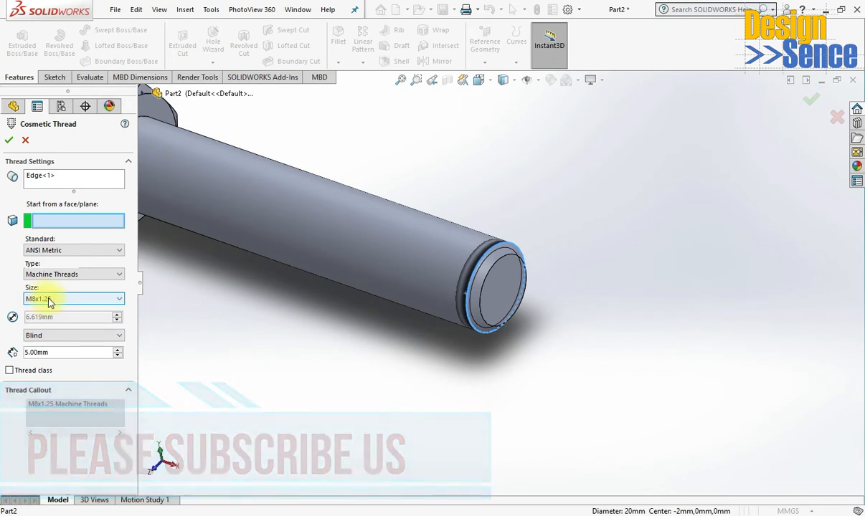
{"action": "scroll", "coordinate": [502, 287], "scroll_direction": "down", "scroll_amount": 3}
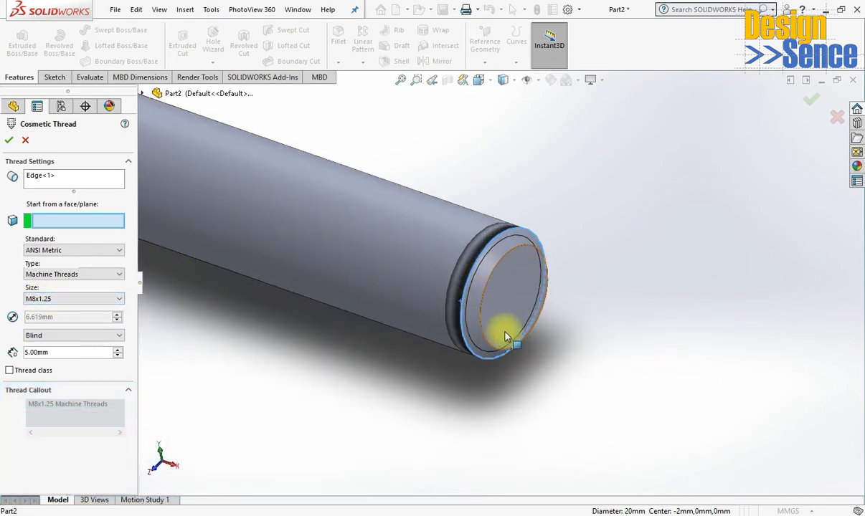
{"action": "scroll", "coordinate": [486, 309], "scroll_direction": "up", "scroll_amount": 5}
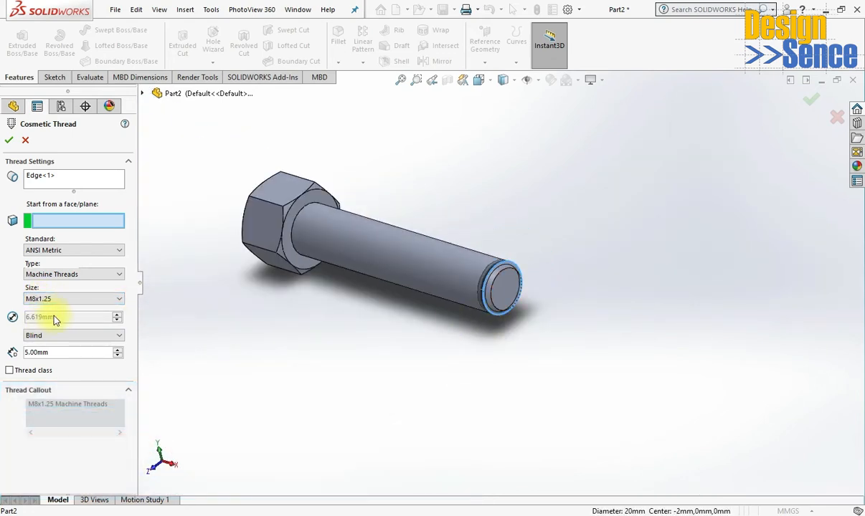
{"action": "left_click", "coordinate": [63, 300]}
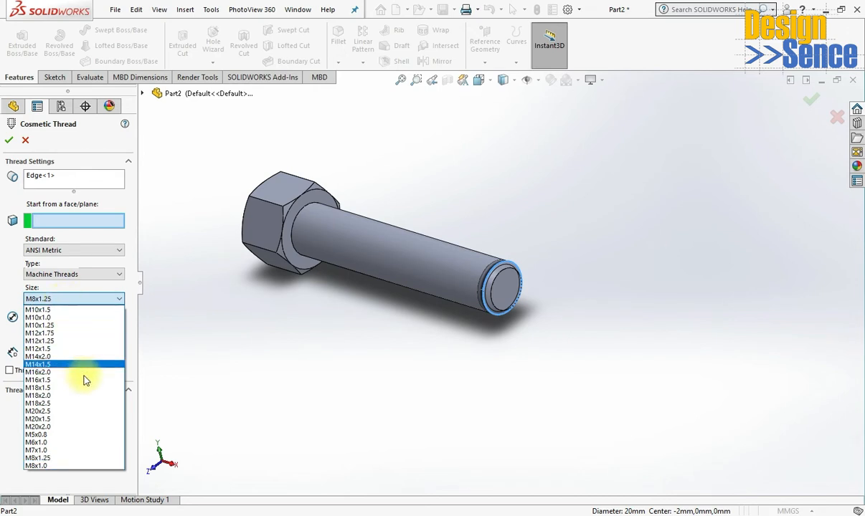
{"action": "left_click", "coordinate": [41, 428]}
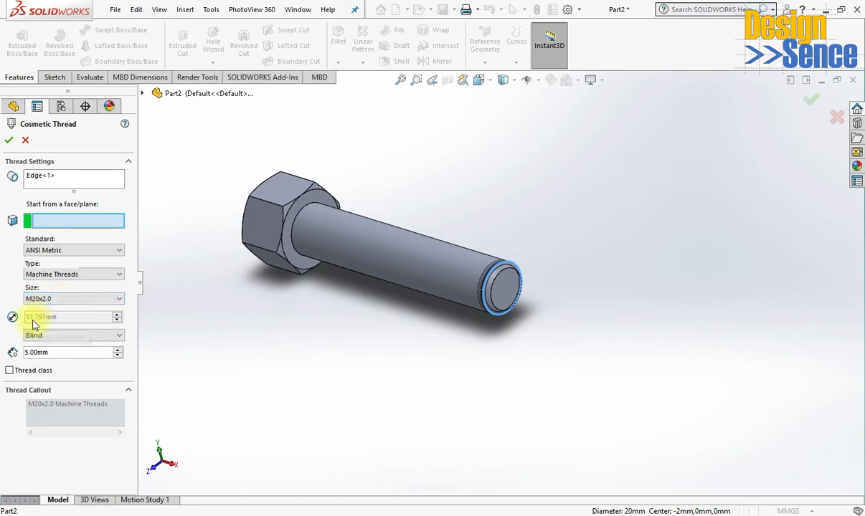
Try the thread sizes M20x2.5 and M20x1.5 to compare minor diameters, and return the size to M20x2.0.
{"action": "left_click", "coordinate": [57, 298]}
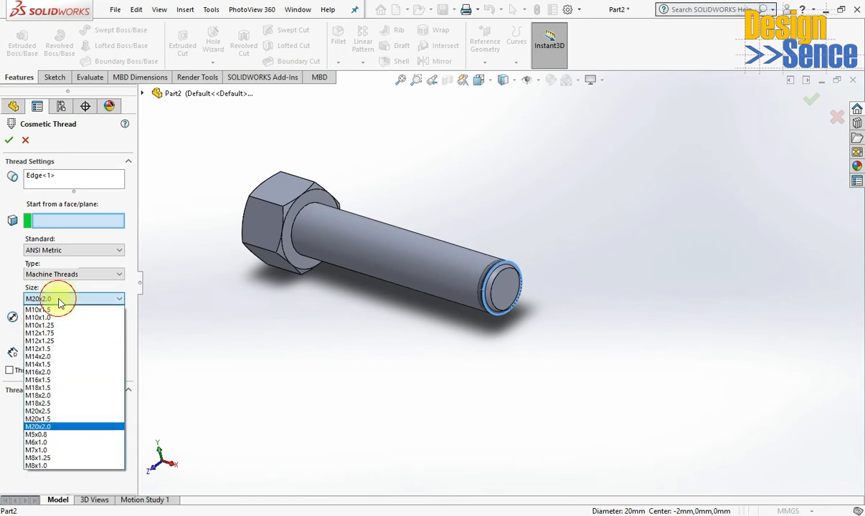
{"action": "left_click", "coordinate": [53, 412]}
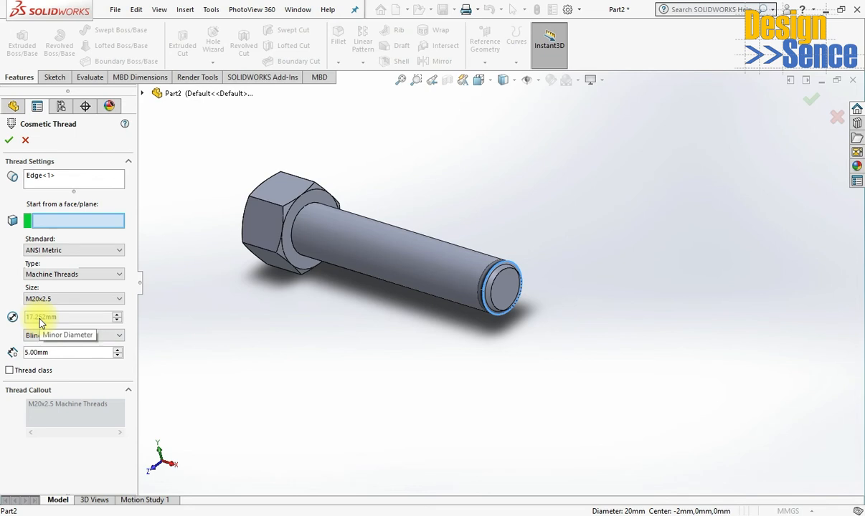
{"action": "left_click", "coordinate": [59, 299]}
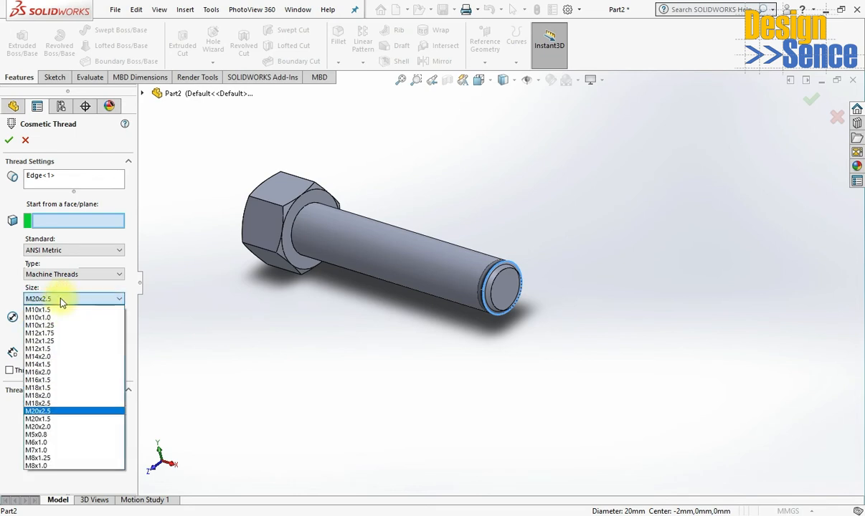
{"action": "left_click", "coordinate": [54, 419]}
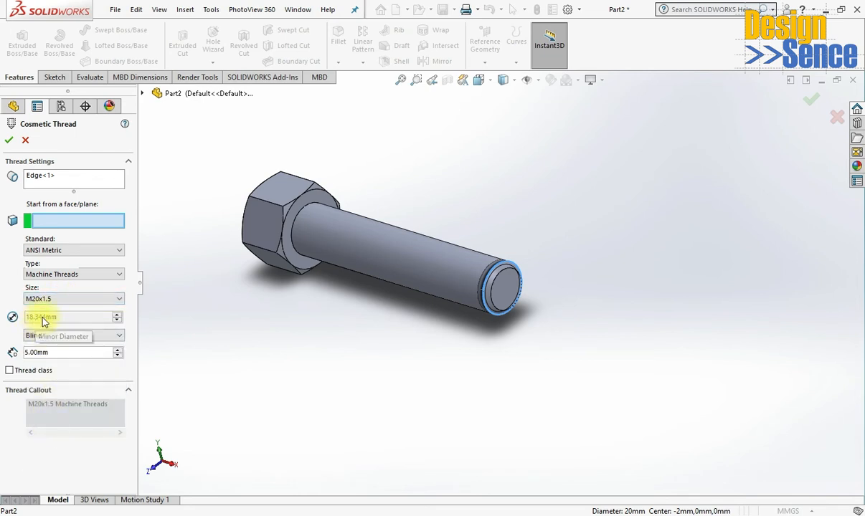
{"action": "left_click", "coordinate": [66, 298]}
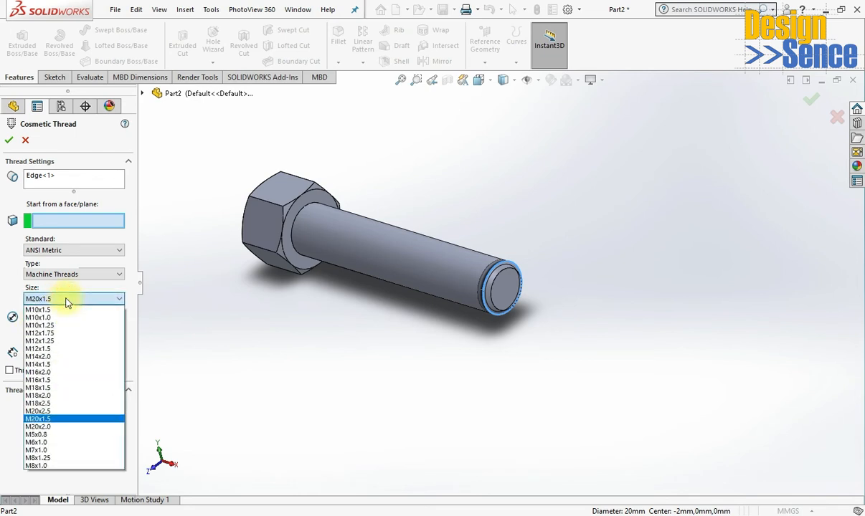
{"action": "left_click", "coordinate": [43, 426]}
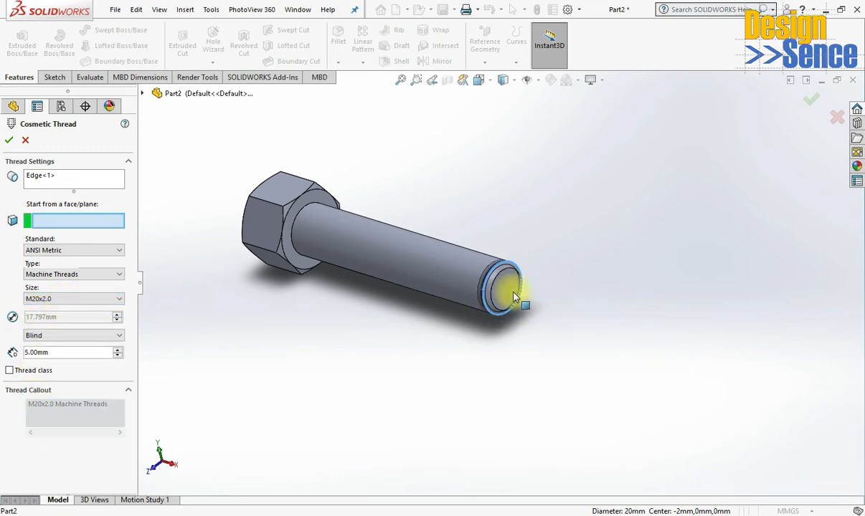
Try the Up to Next and Through end conditions for the thread, and return it to Blind.
{"action": "left_click", "coordinate": [70, 335]}
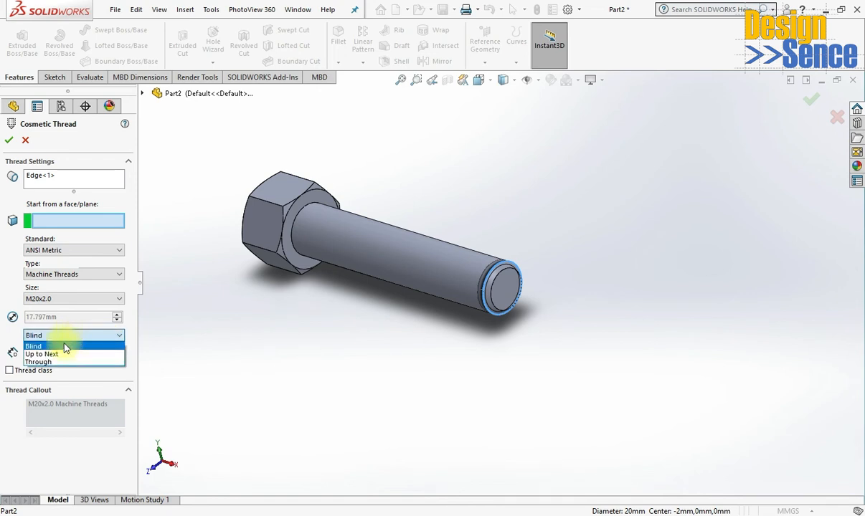
{"action": "left_click", "coordinate": [43, 354]}
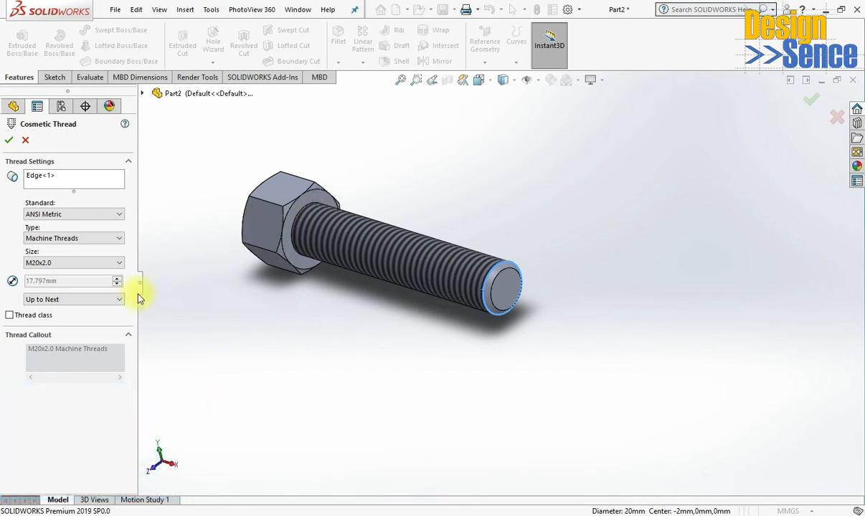
{"action": "left_click", "coordinate": [83, 299]}
{"action": "left_click", "coordinate": [59, 327]}
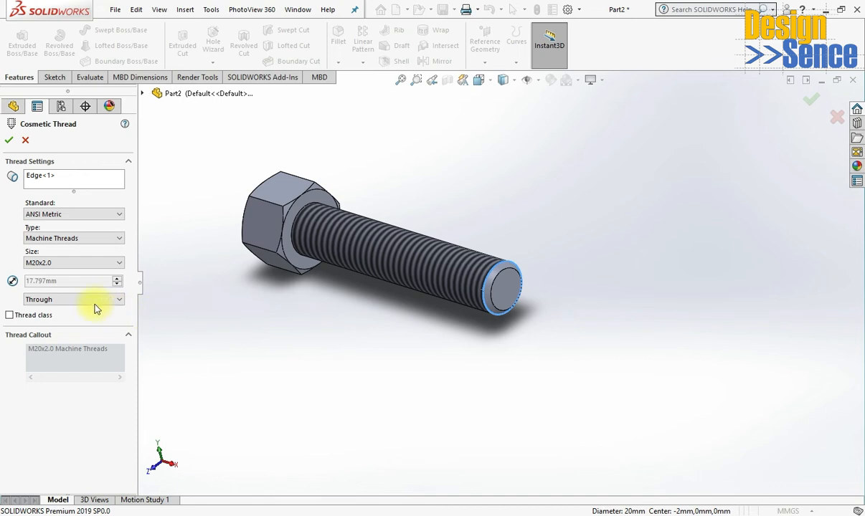
{"action": "left_click", "coordinate": [83, 300]}
{"action": "left_click", "coordinate": [49, 310]}
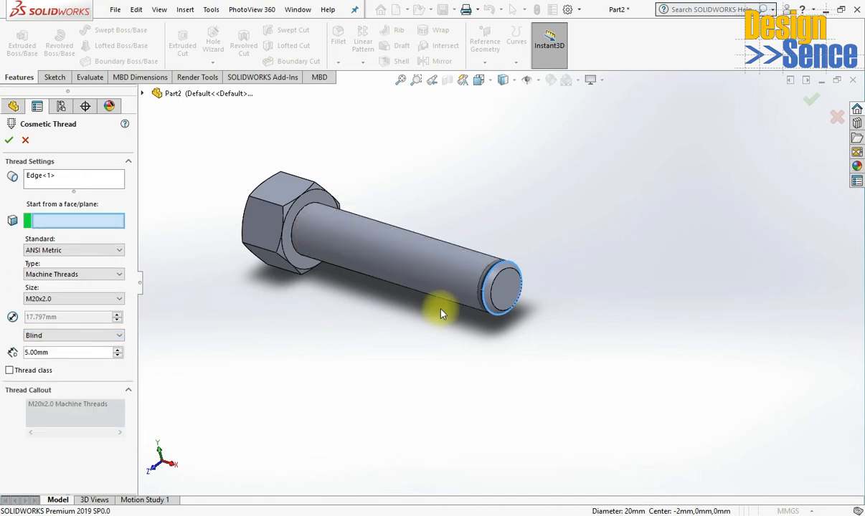
Give the cosmetic thread a blind depth of 50 mm with thread class 1A, and accept it.
{"action": "double_click", "coordinate": [63, 356]}
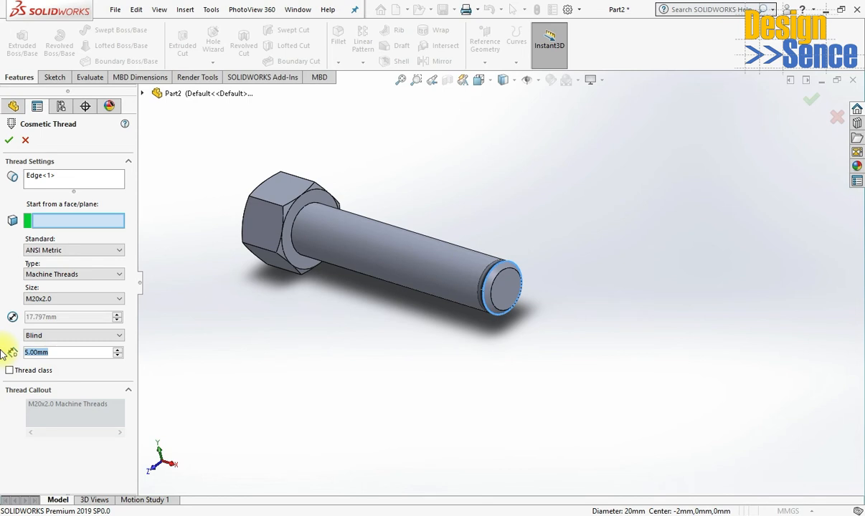
{"action": "type", "text": "50"}
{"action": "key", "text": "Return"}
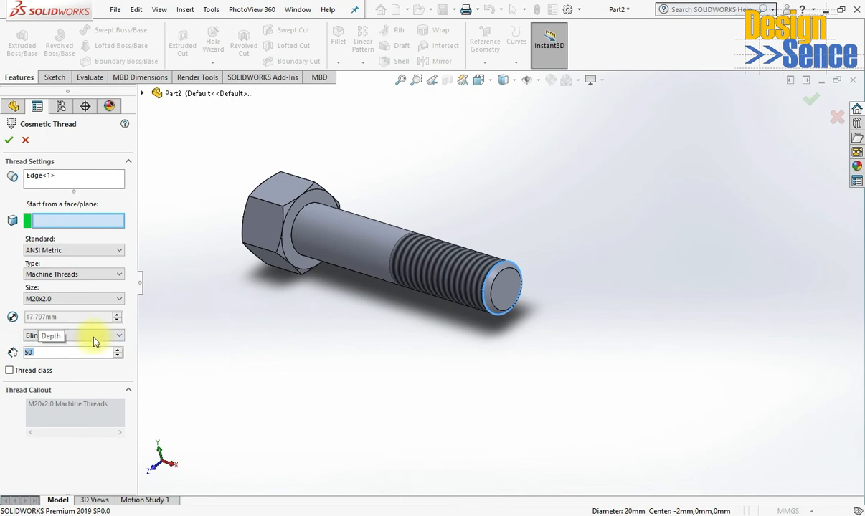
{"action": "left_click", "coordinate": [9, 370]}
{"action": "left_click", "coordinate": [112, 372]}
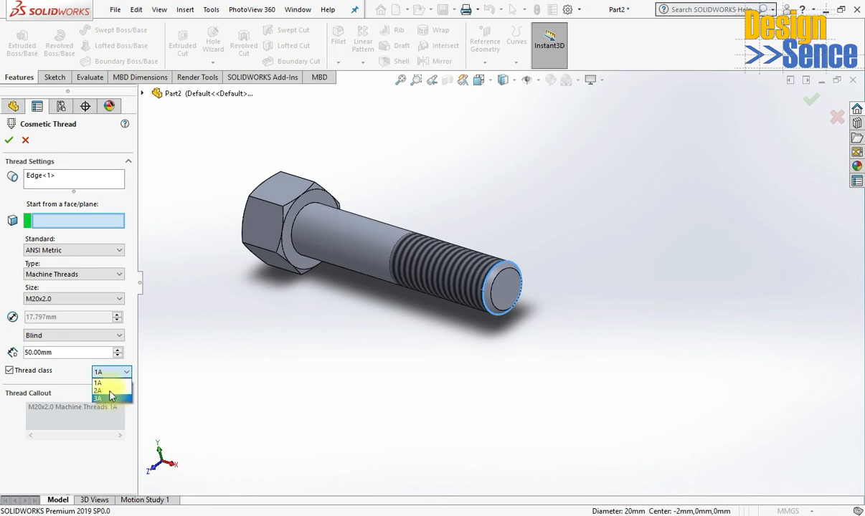
{"action": "left_click", "coordinate": [29, 370]}
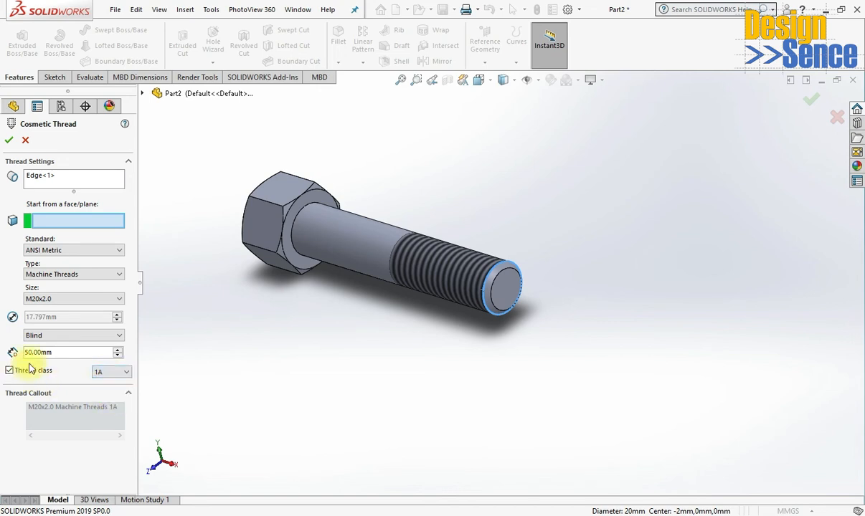
{"action": "left_click", "coordinate": [9, 141]}
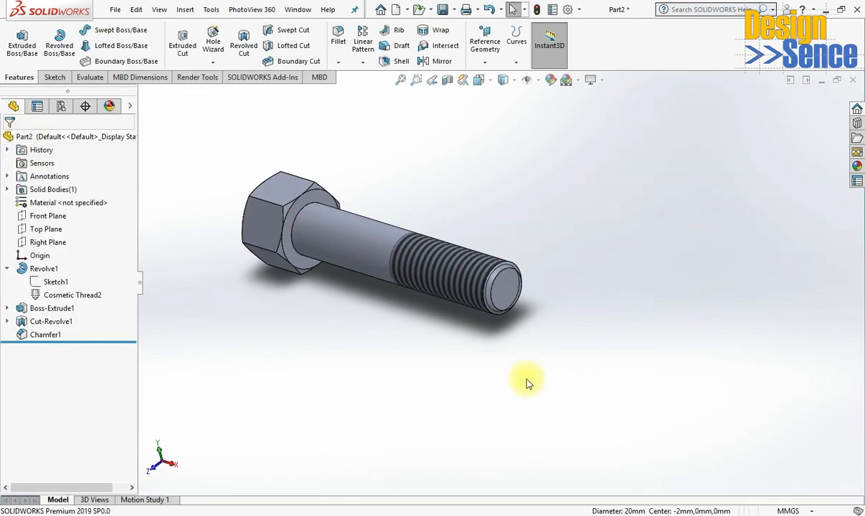
Examine the cosmetic thread on the bolt shank, including its minor diameter circle on the end, from several angles.
{"action": "scroll", "coordinate": [483, 277], "scroll_direction": "down", "scroll_amount": 3}
{"action": "middle_click_drag", "start_coordinate": [483, 277], "coordinate": [356, 294]}
{"action": "scroll", "coordinate": [356, 294], "scroll_direction": "down", "scroll_amount": 3}
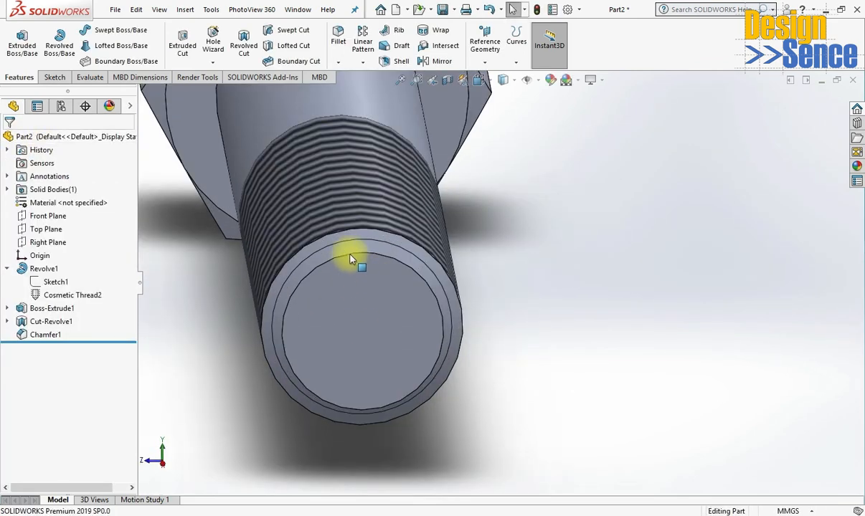
{"action": "left_click", "coordinate": [335, 249]}
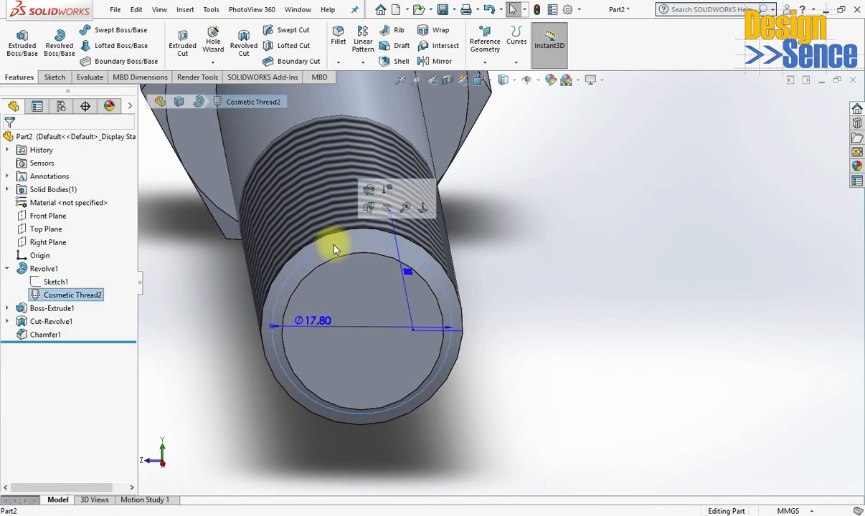
{"action": "middle_click_drag", "start_coordinate": [506, 341], "coordinate": [565, 486]}
{"action": "scroll", "coordinate": [420, 388], "scroll_direction": "up", "scroll_amount": 6}
{"action": "left_click", "coordinate": [402, 241]}
{"action": "middle_click_drag", "start_coordinate": [439, 331], "coordinate": [400, 401]}
{"action": "scroll", "coordinate": [402, 418], "scroll_direction": "up", "scroll_amount": 3}
{"action": "scroll", "coordinate": [438, 322], "scroll_direction": "down", "scroll_amount": 3}
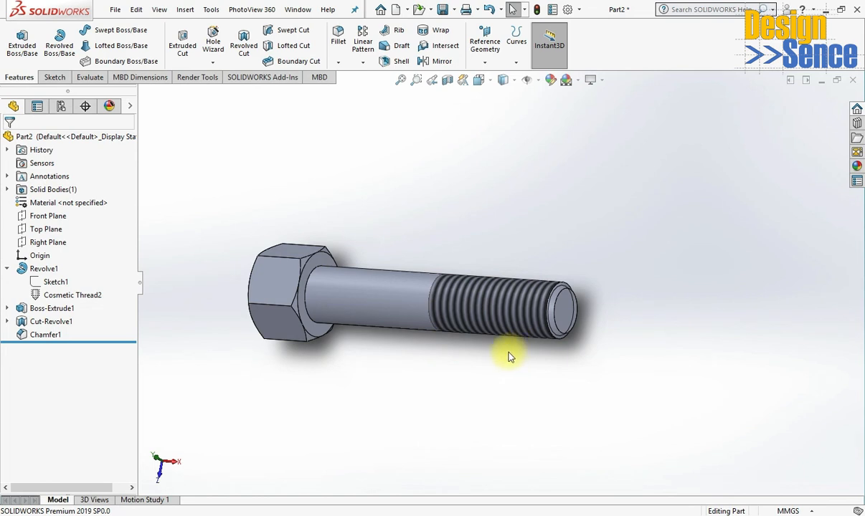
{"action": "middle_click_drag", "start_coordinate": [508, 353], "coordinate": [511, 394]}
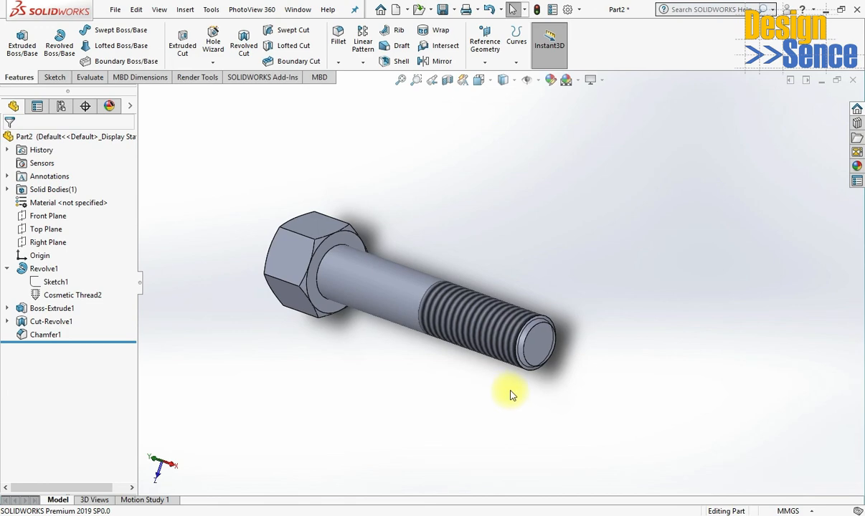